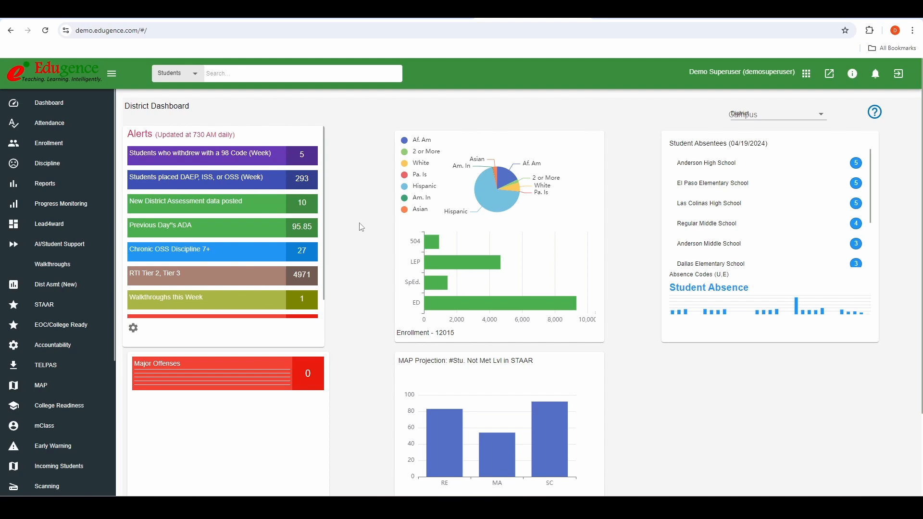
Step: Search substitutes for Anderson High School to list its five assignments and their dates
scroll(58, 184, down, 4)
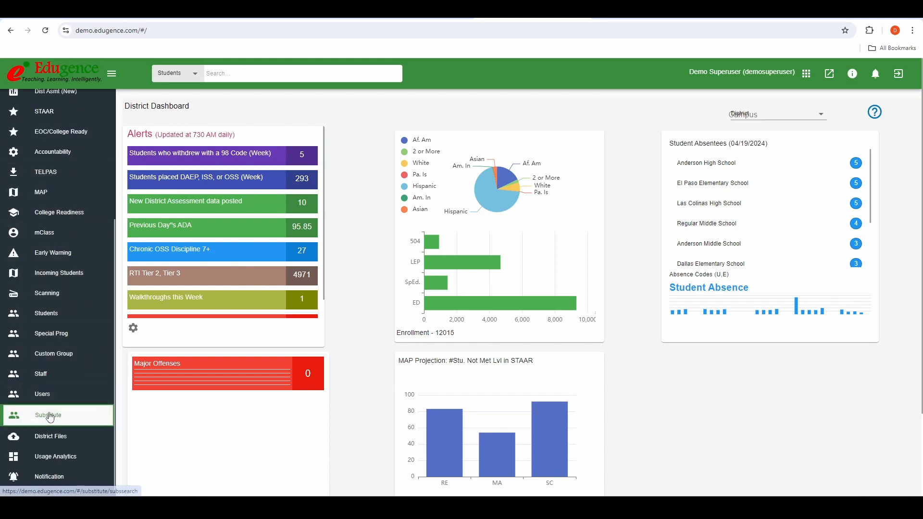
click(50, 415)
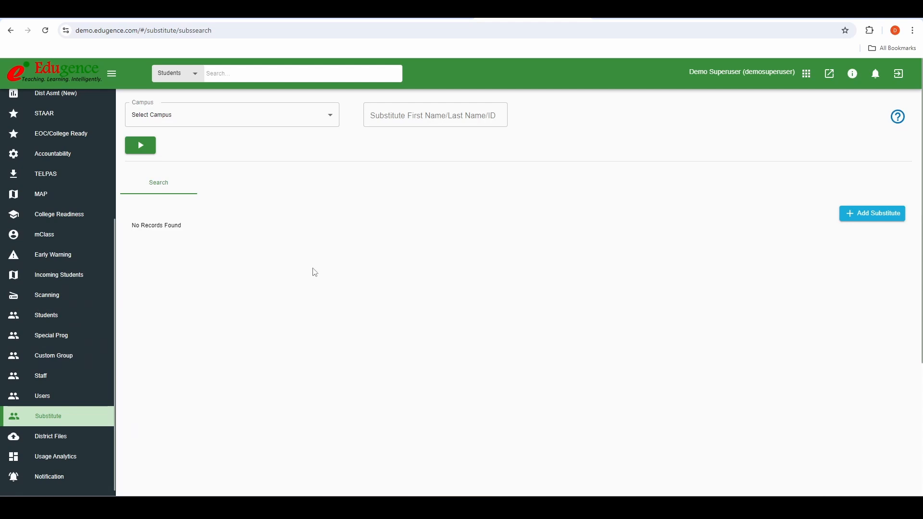
click(289, 123)
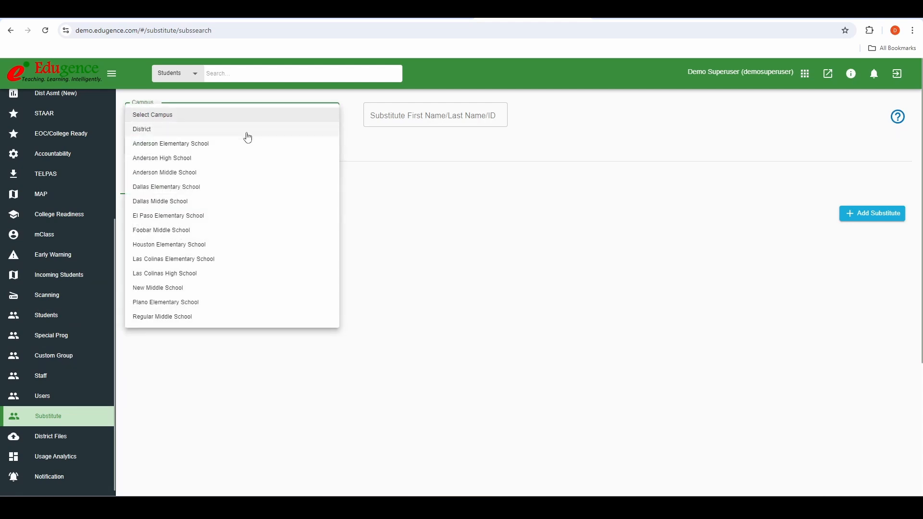
click(213, 160)
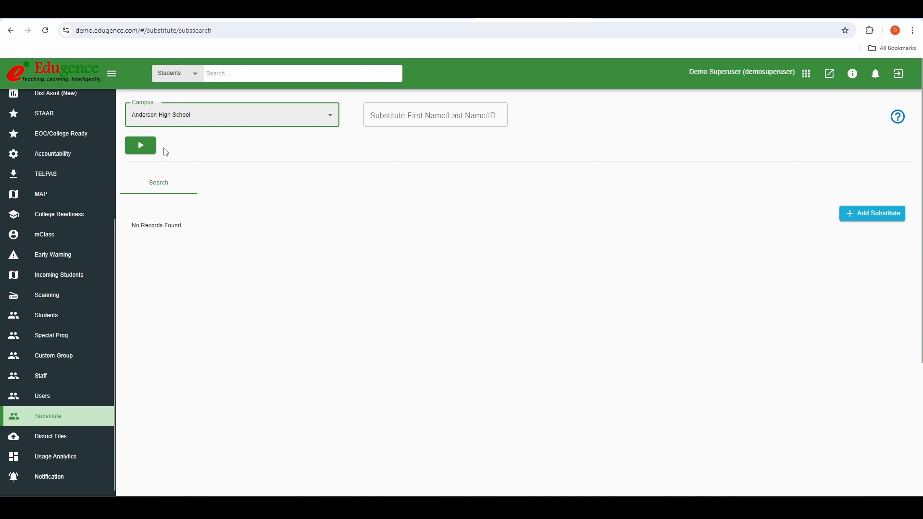
click(147, 149)
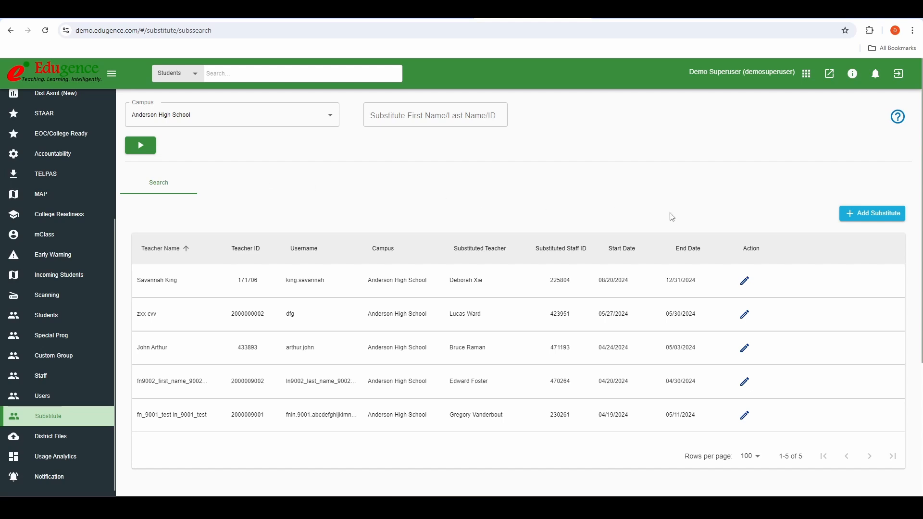
Step: Start a new substitute record with Add Substitute
click(860, 218)
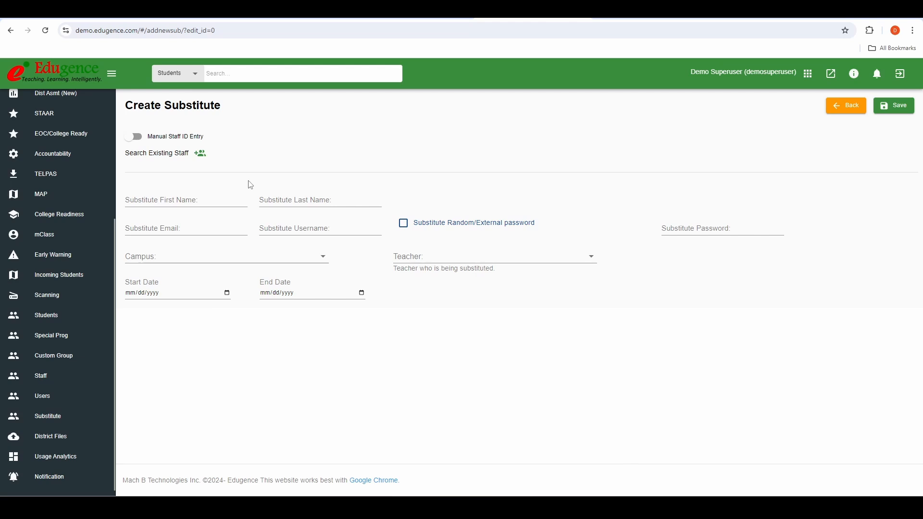
Step: Look up an existing staff member by username and select them as the substitute
click(201, 161)
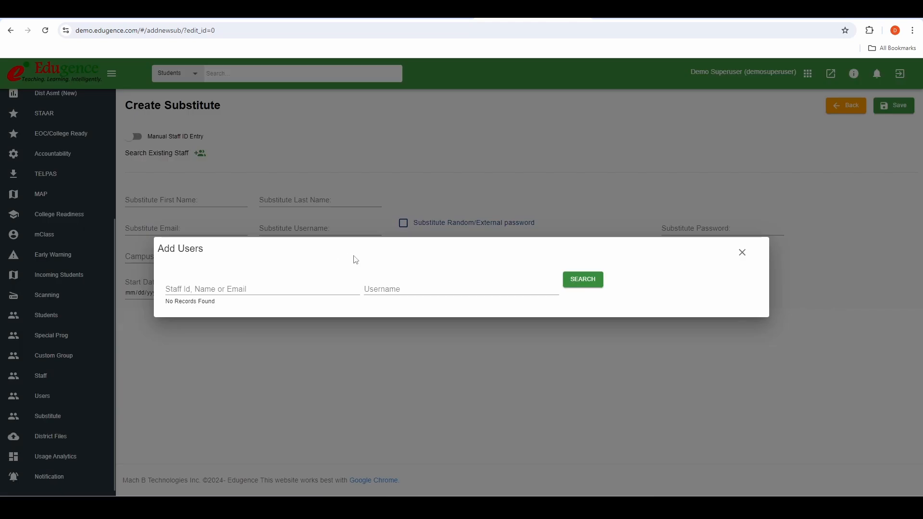
click(406, 288)
click(406, 288)
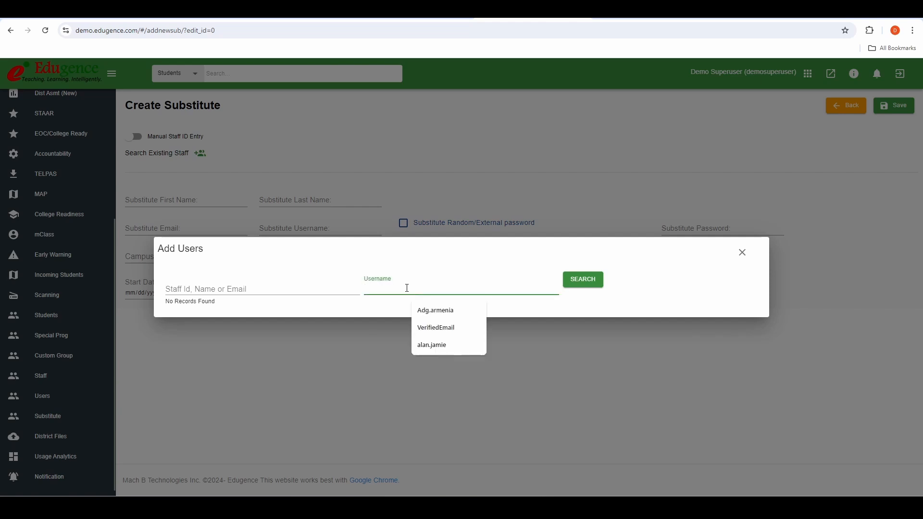
click(433, 345)
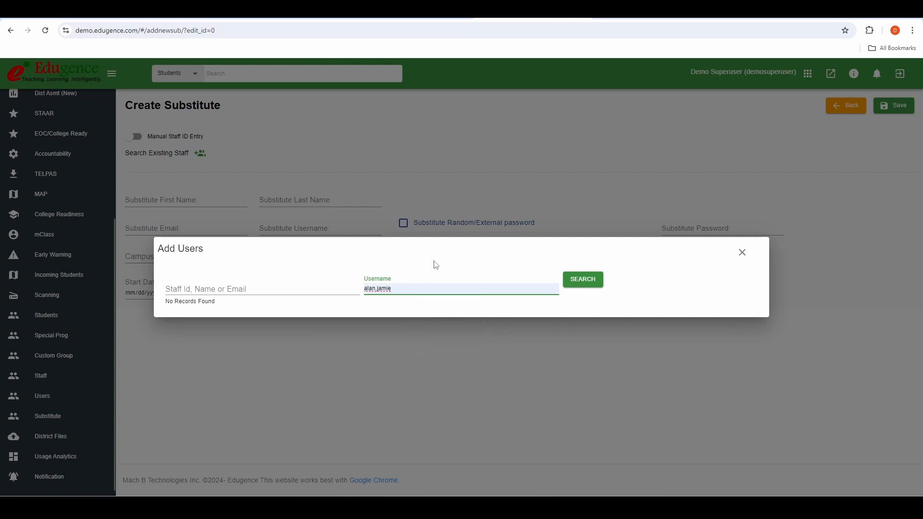
click(583, 279)
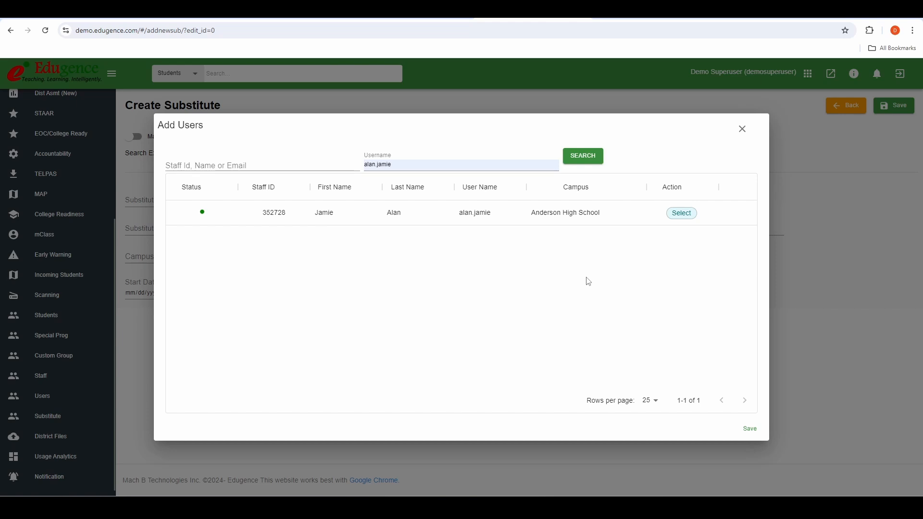
click(681, 214)
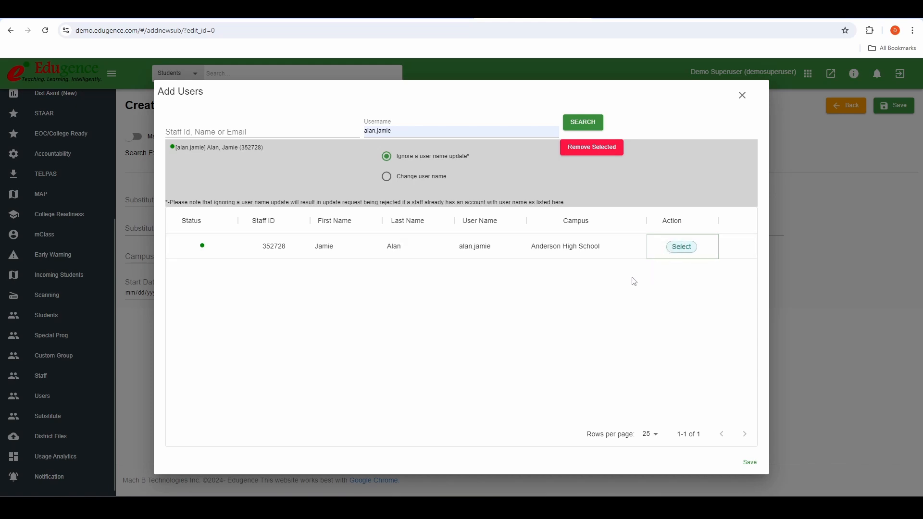
Step: Keep 'Ignore a user name update' and bring the staff details into the form
click(386, 177)
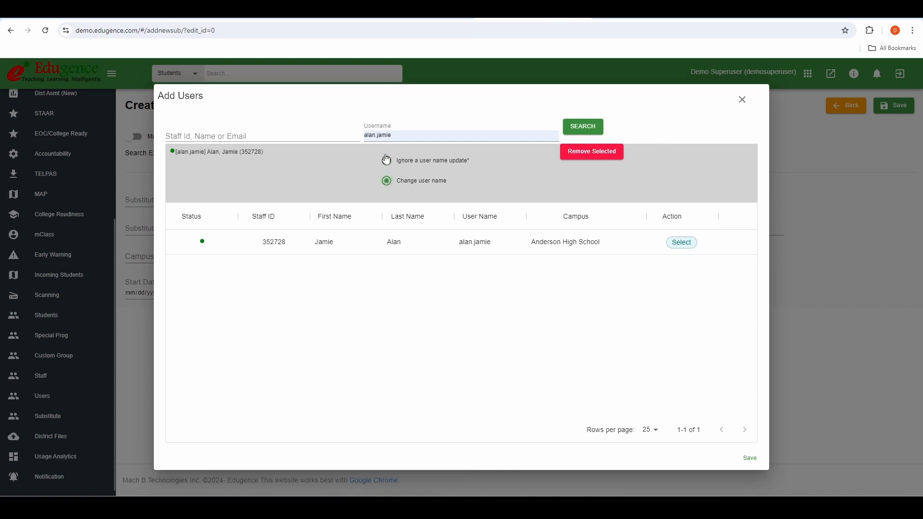
click(386, 160)
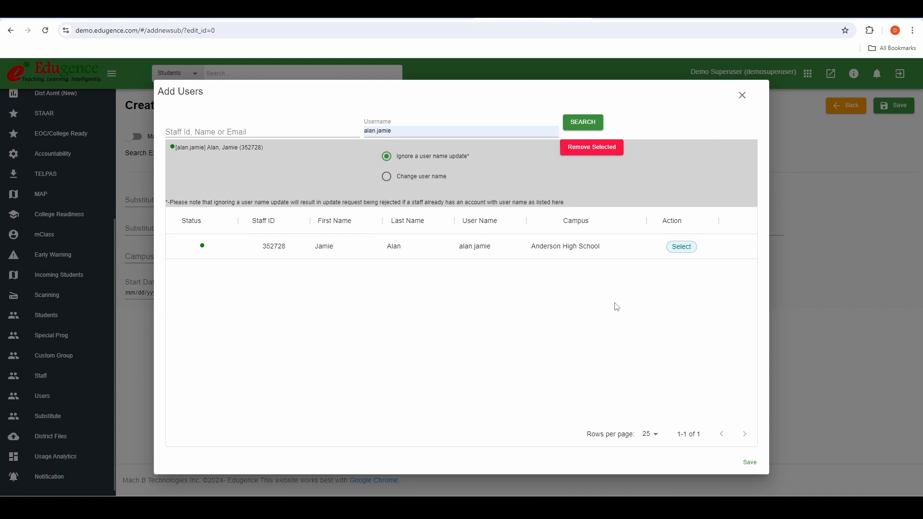
click(748, 464)
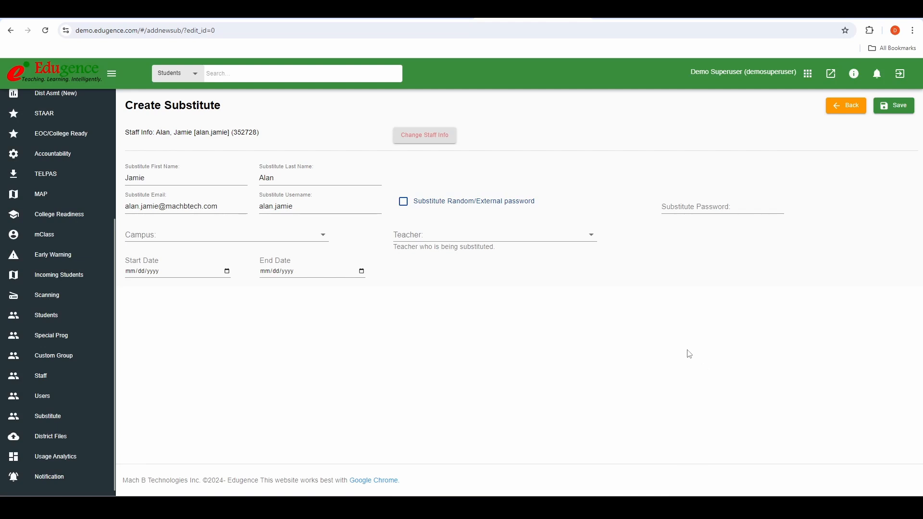
Step: Enter a password for the substitute, leaving the random/external password option off
click(693, 209)
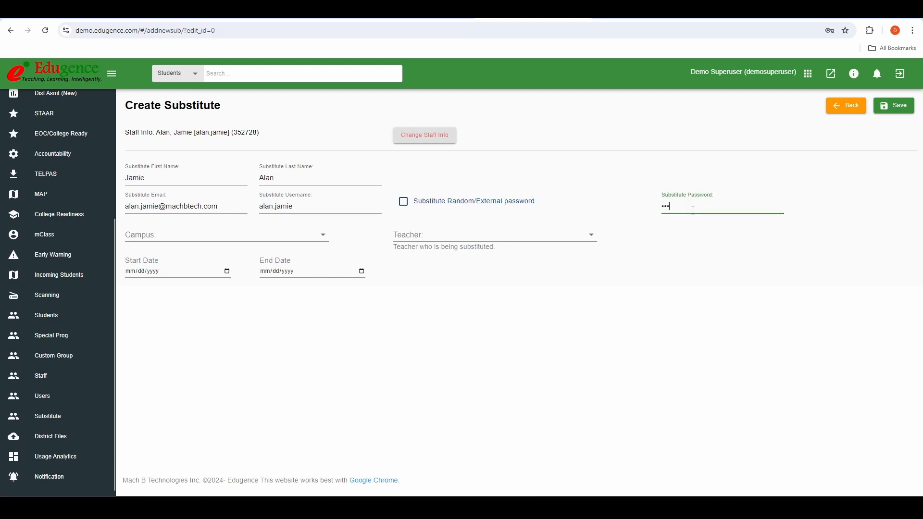
click(404, 202)
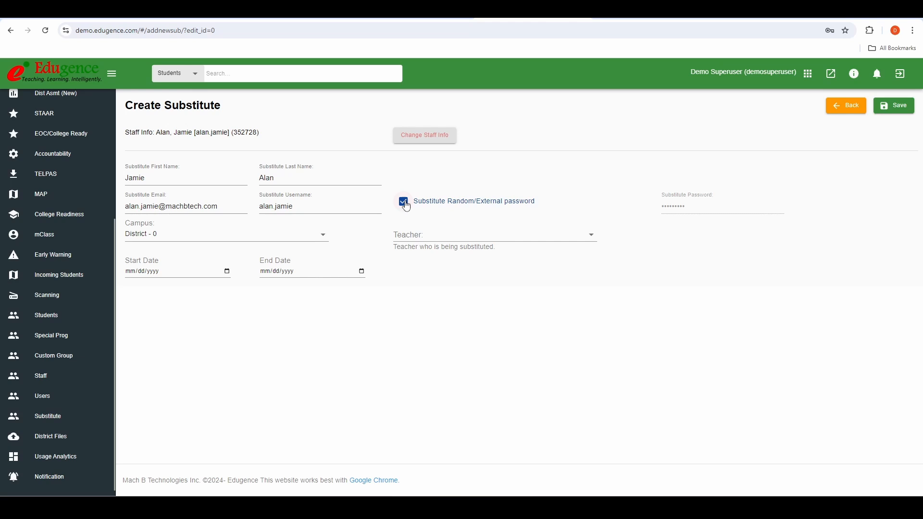
click(407, 204)
Step: Set the campus to Anderson Elementary School - 104 and choose the teacher being substituted
click(307, 239)
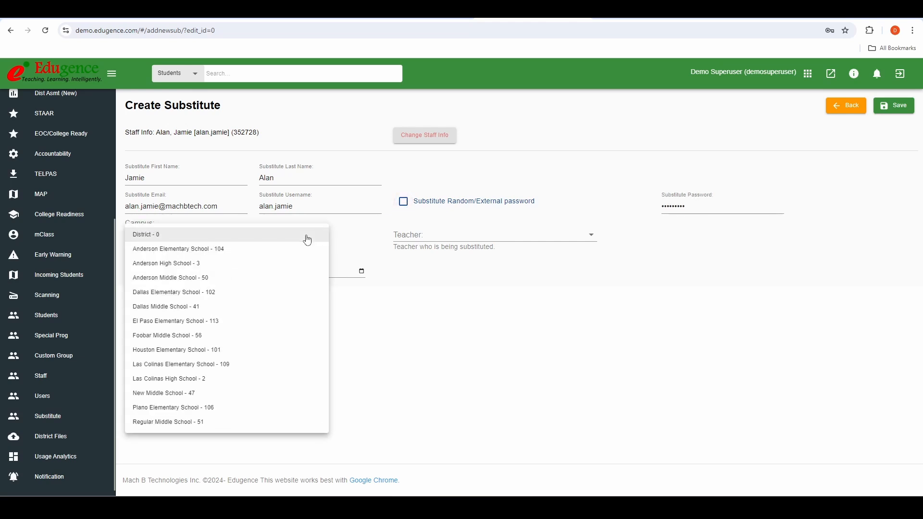
click(268, 249)
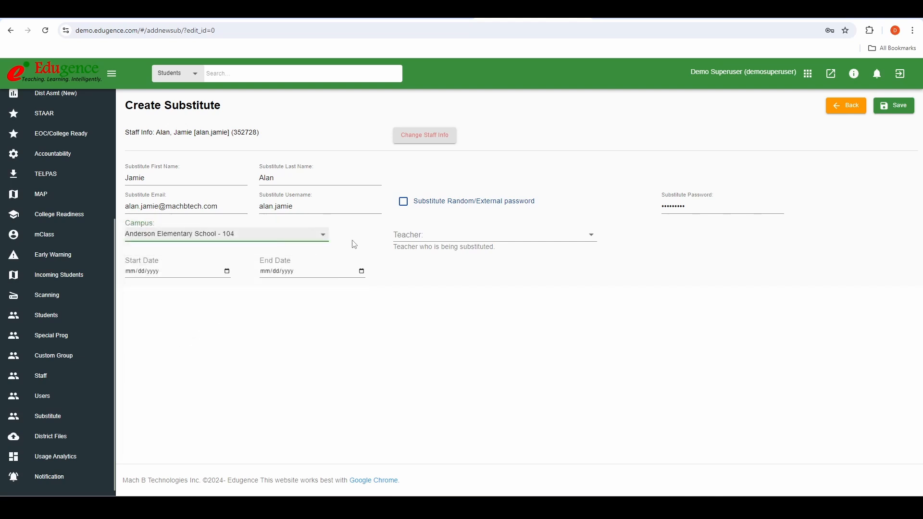
click(426, 238)
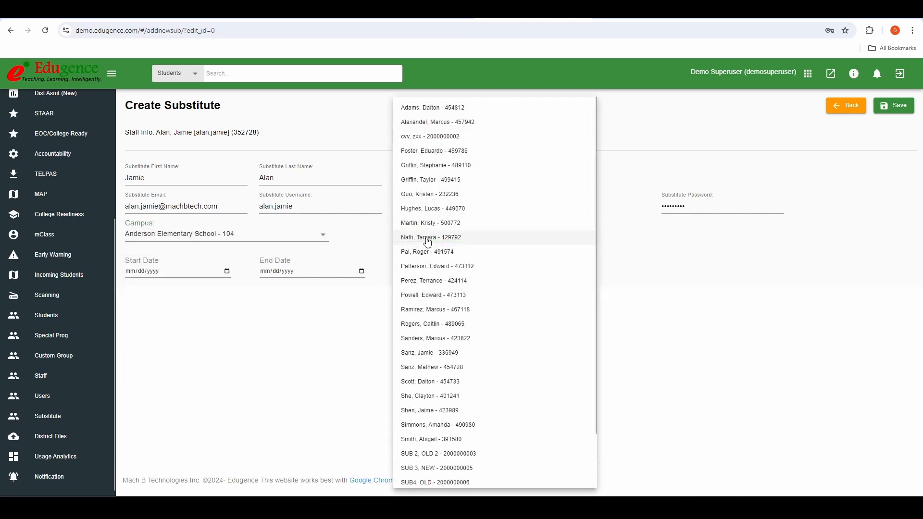
click(448, 110)
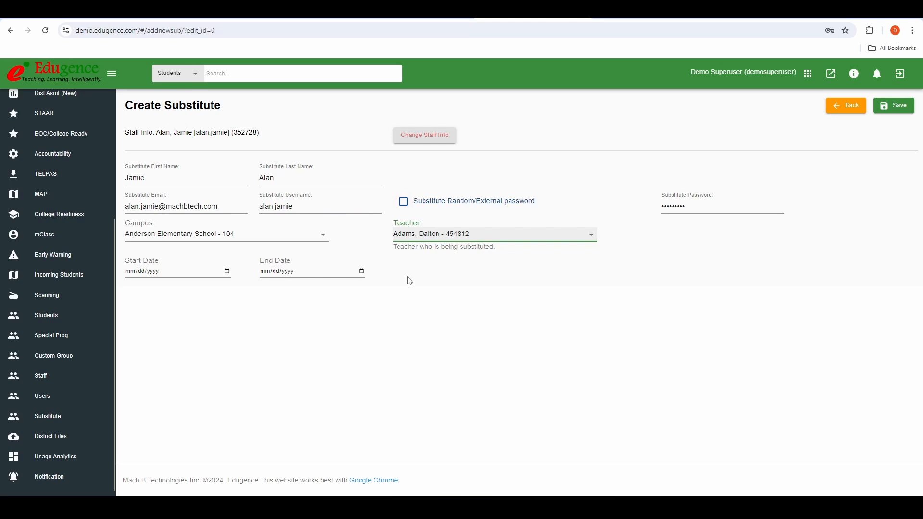
Step: Set the start date to 08/26/2024 and the end date to 08/30/2024
click(227, 272)
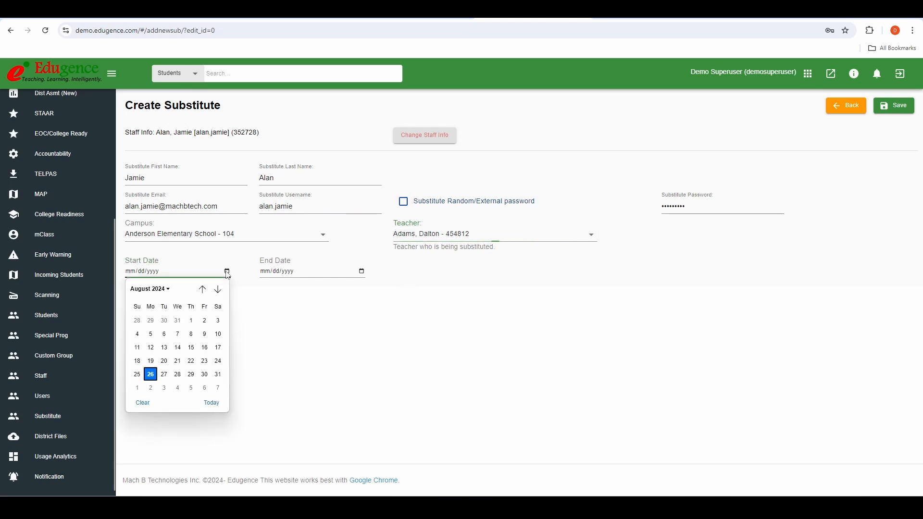
click(151, 375)
click(320, 272)
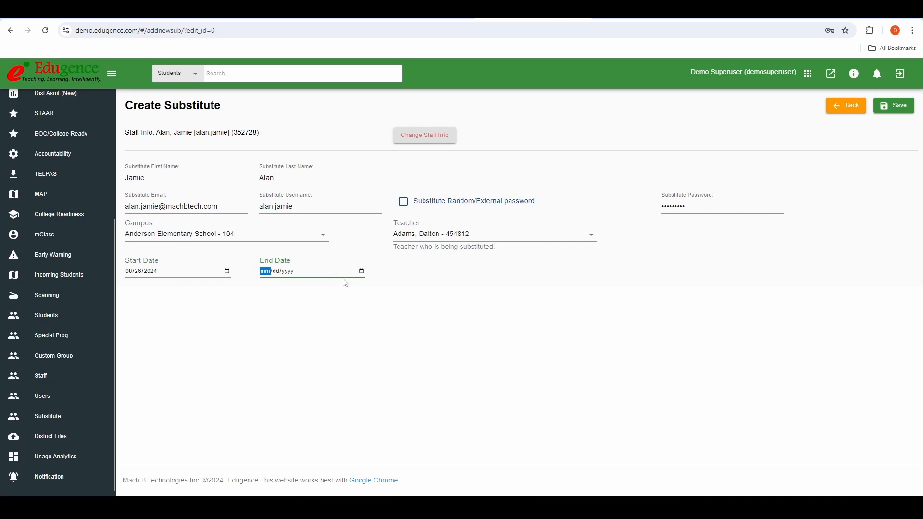
click(362, 271)
click(339, 374)
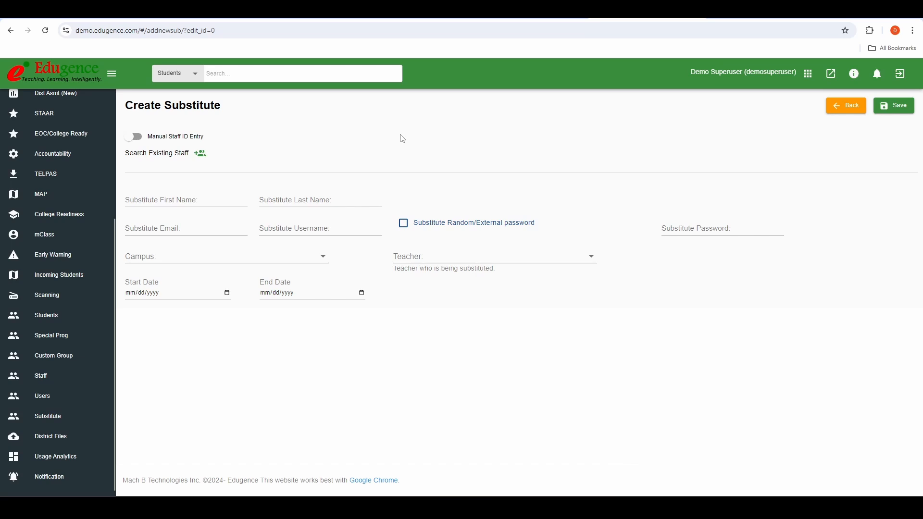
Step: Add a manually entered staff ID and save the new substitute
click(134, 138)
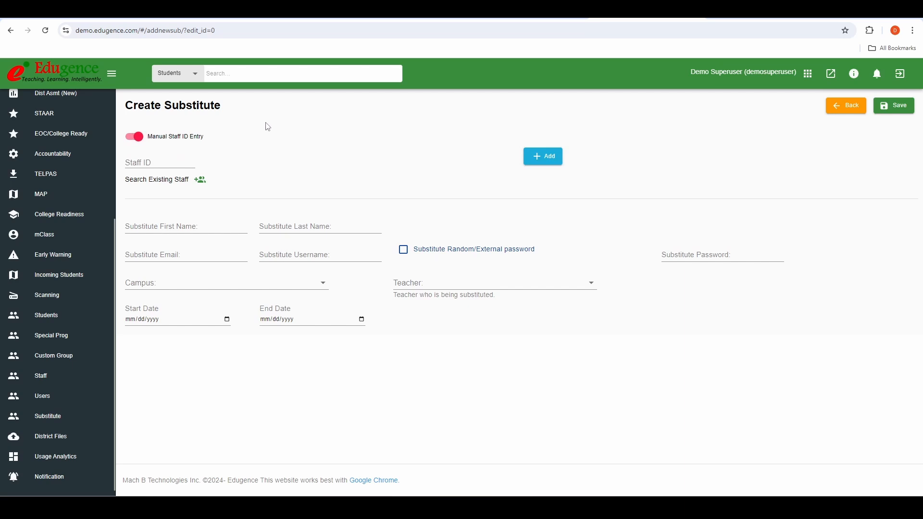
click(181, 161)
text(35246)
click(536, 160)
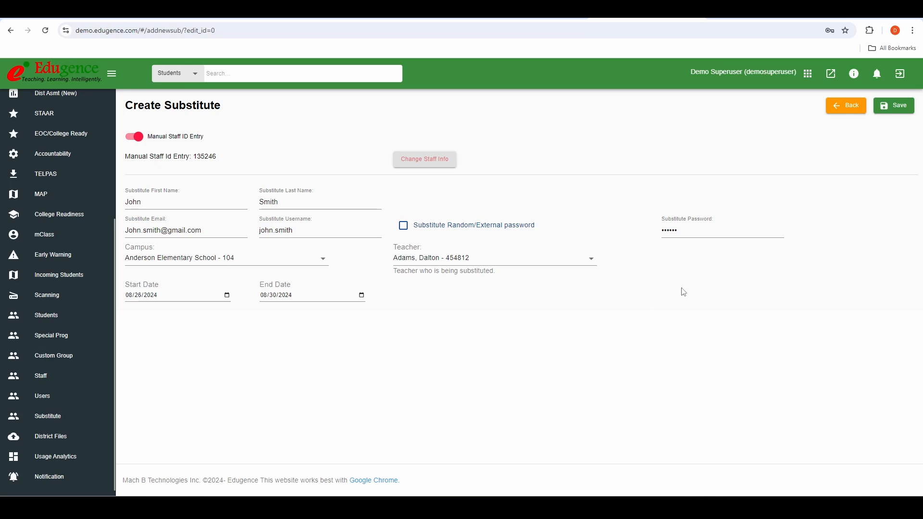
click(903, 110)
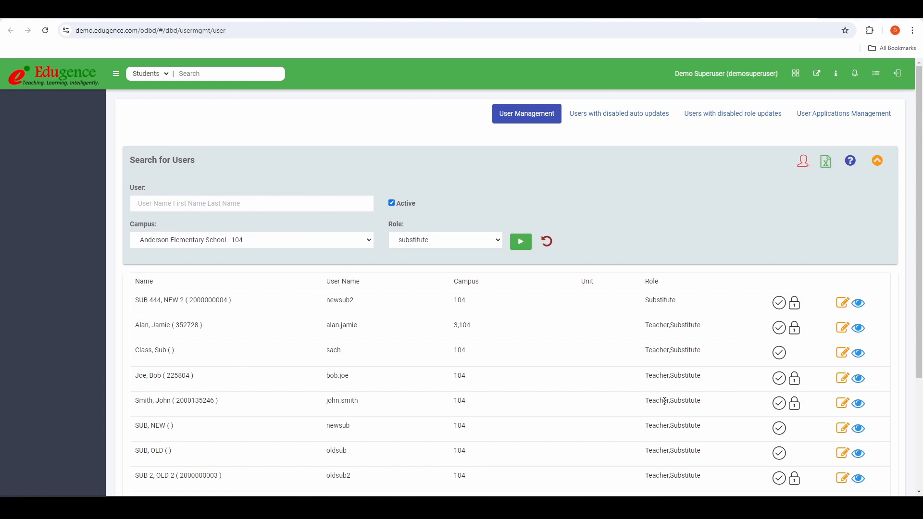
Step: View the new substitute's dashboard from its row in User Management
click(860, 404)
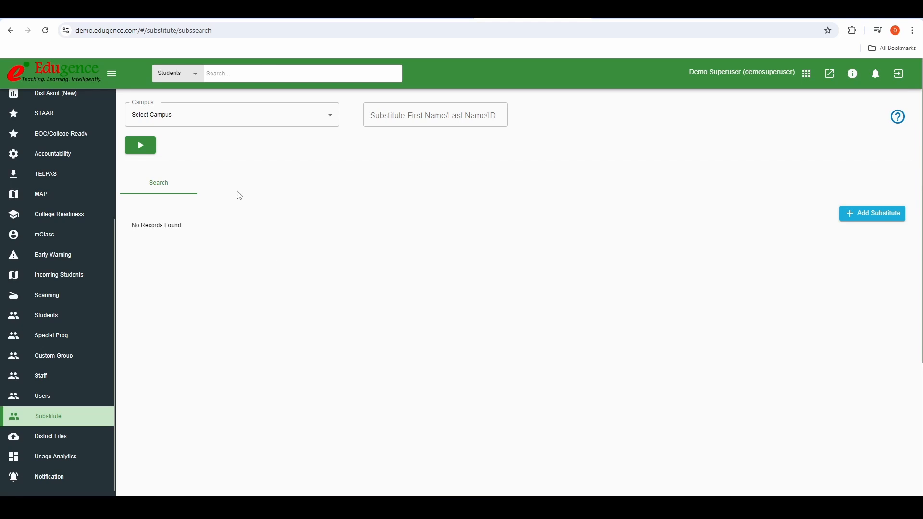
Step: Search Anderson High School substitutes by first name and open the match for editing
click(225, 124)
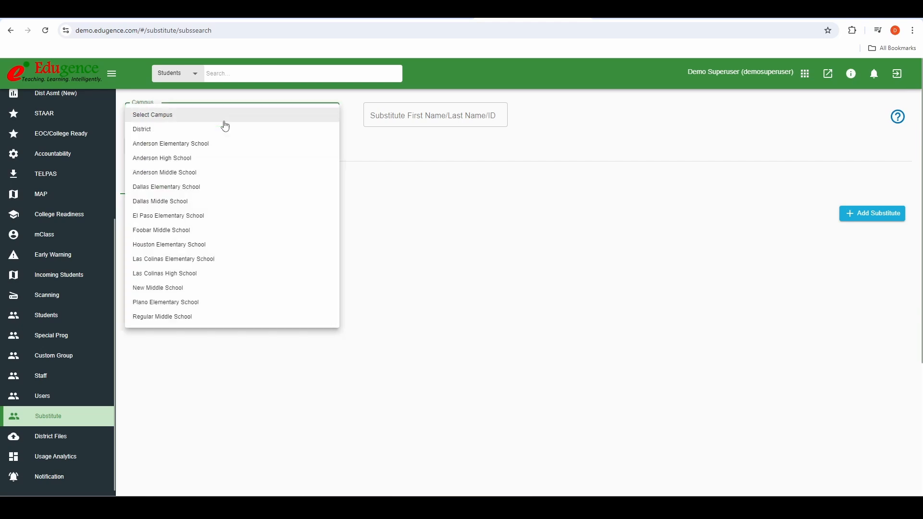
click(212, 158)
click(377, 123)
text(J)
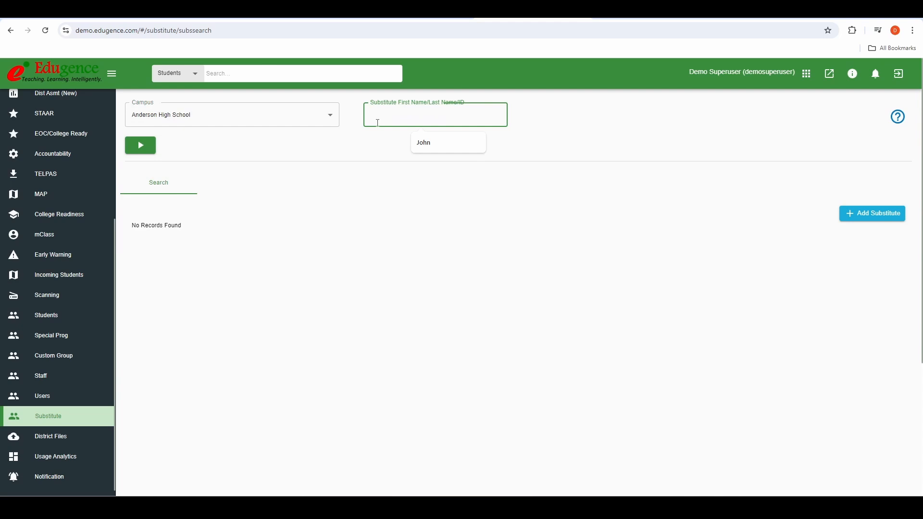
text(ohn)
click(149, 149)
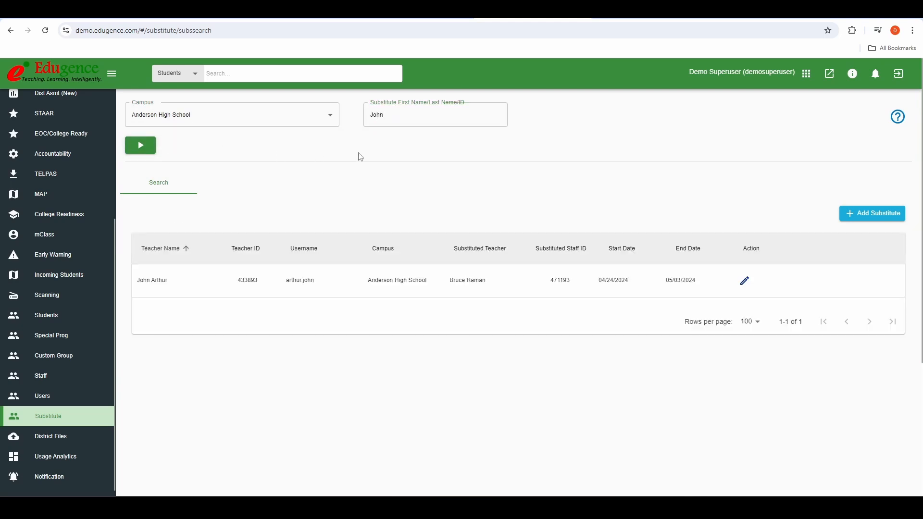
click(744, 280)
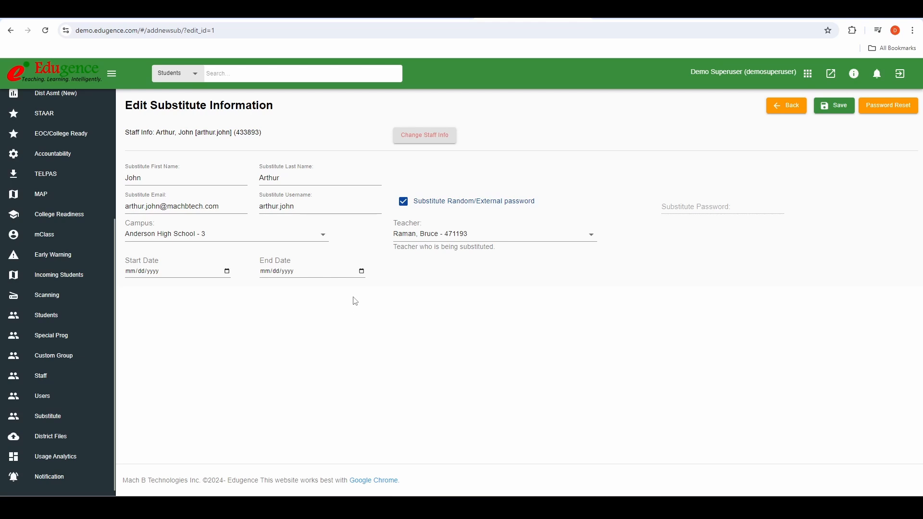
Step: Change the substitution dates to 09/02/2024 through 09/06/2024
click(361, 271)
click(339, 387)
click(227, 271)
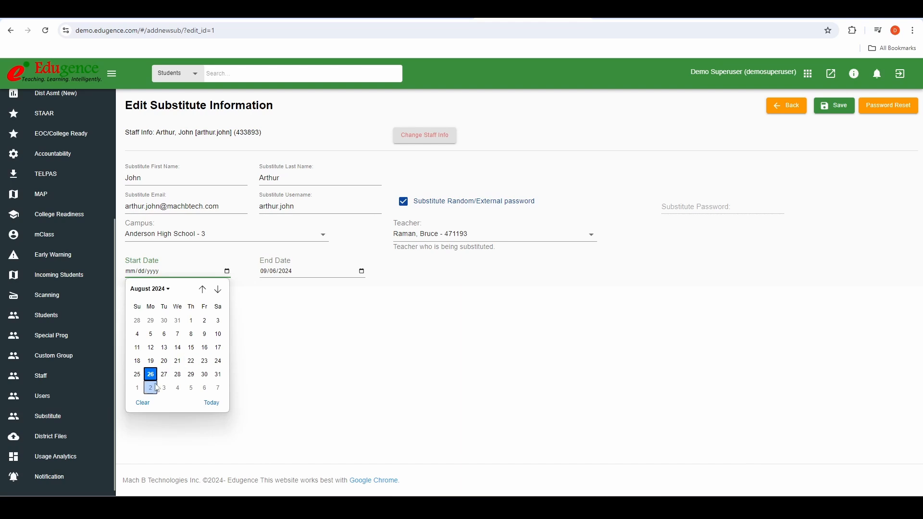
click(152, 387)
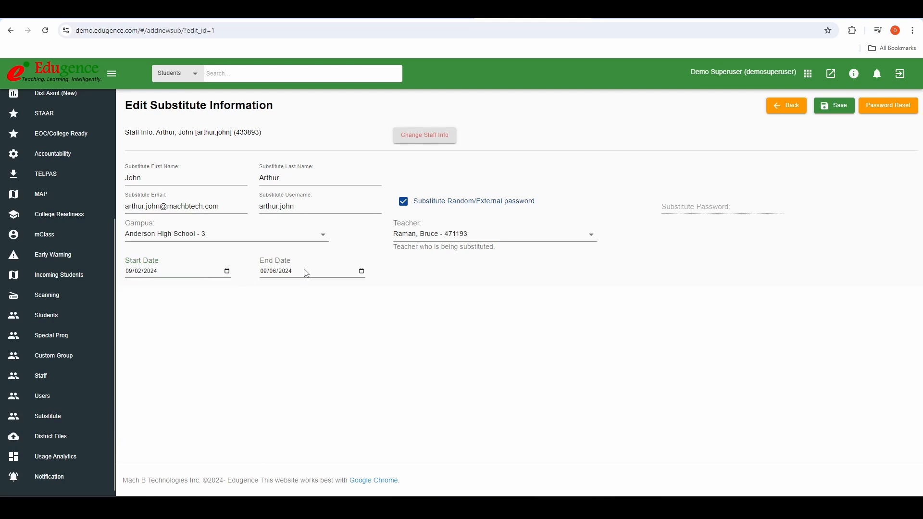
Step: Move the substitute to Anderson Middle School - 50 with a new teacher and save
click(304, 240)
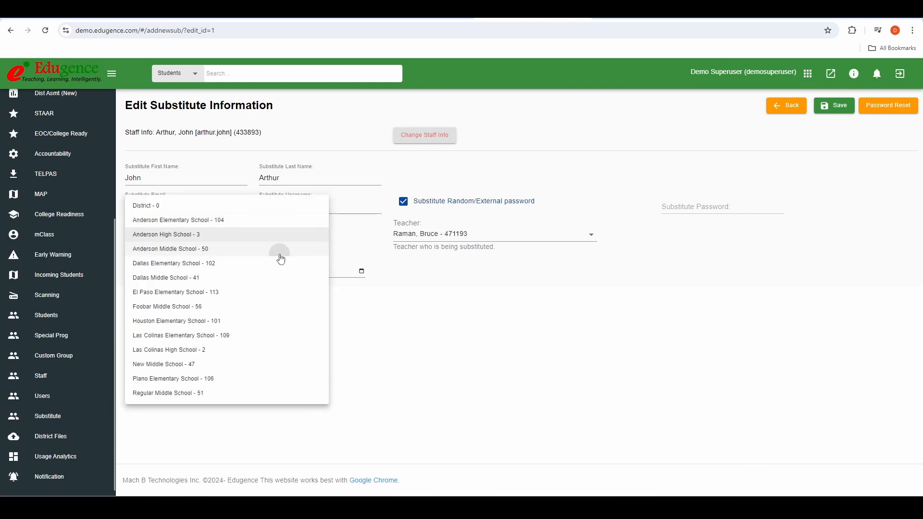
click(279, 250)
click(421, 241)
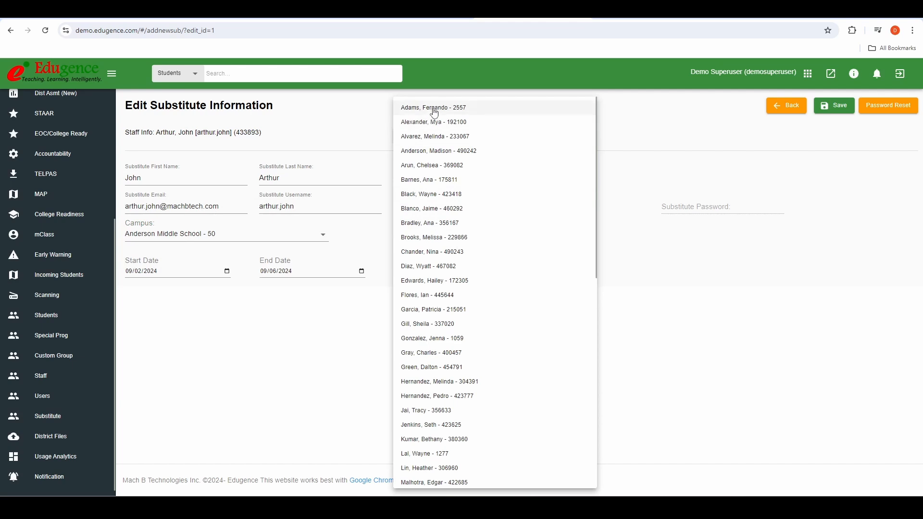
click(435, 107)
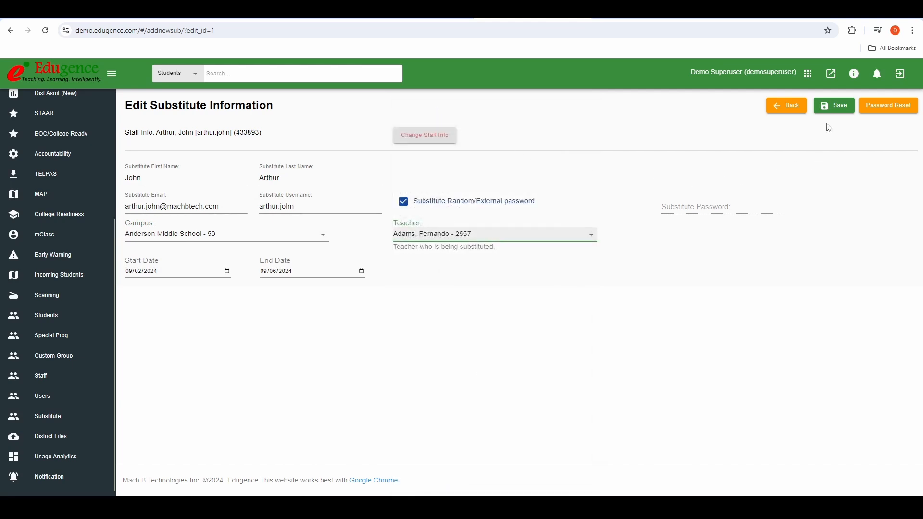
click(836, 109)
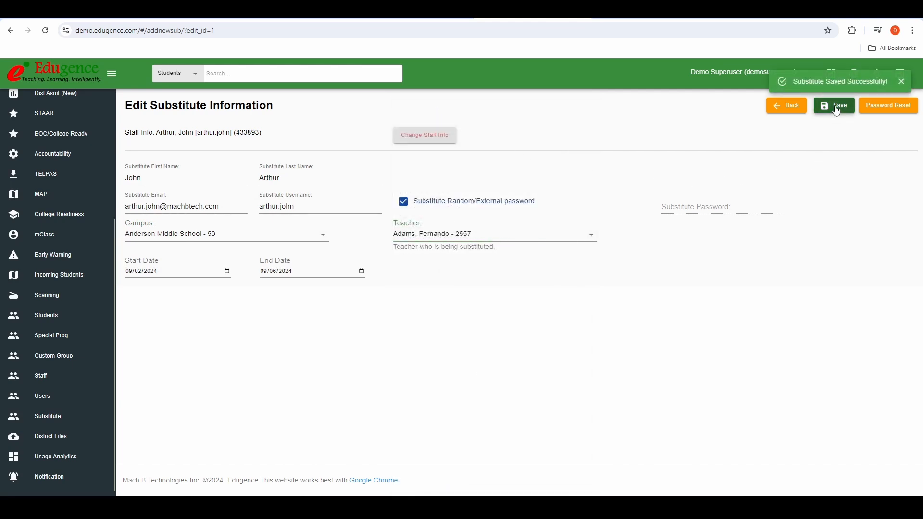